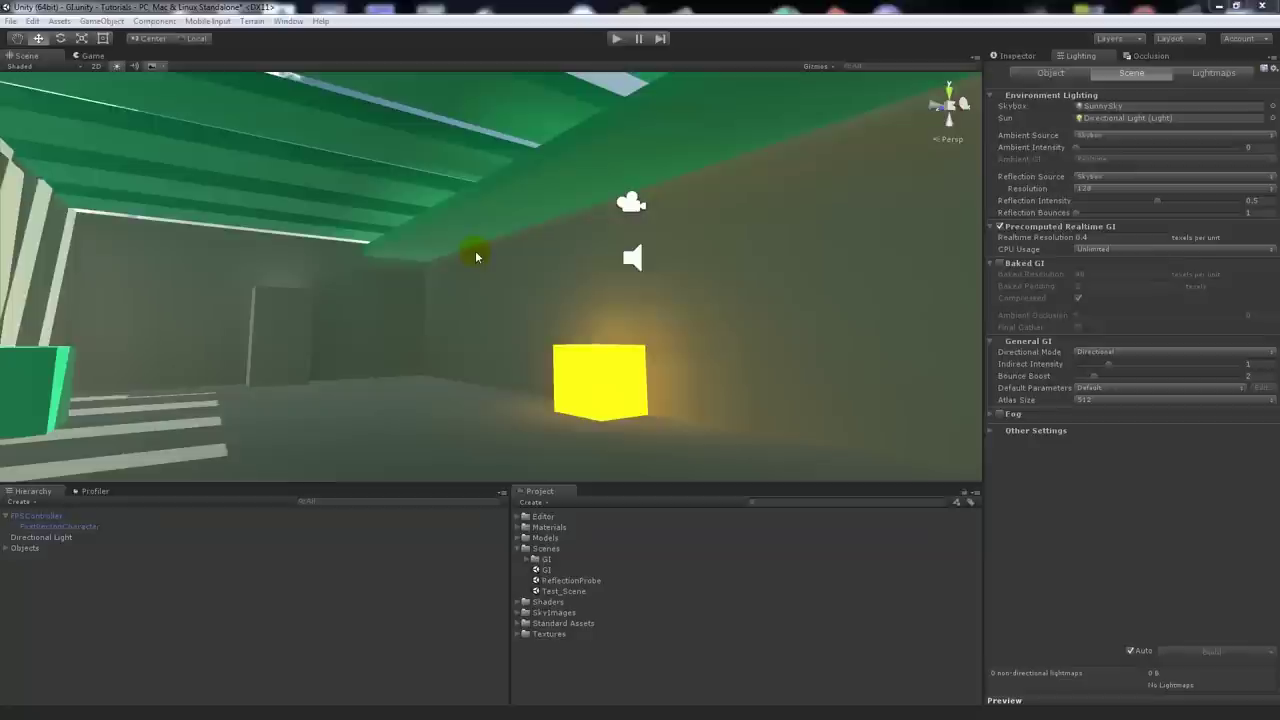
- Collapse the Scenes folder and expand Standard Assets to show its subfolders
click(518, 549)
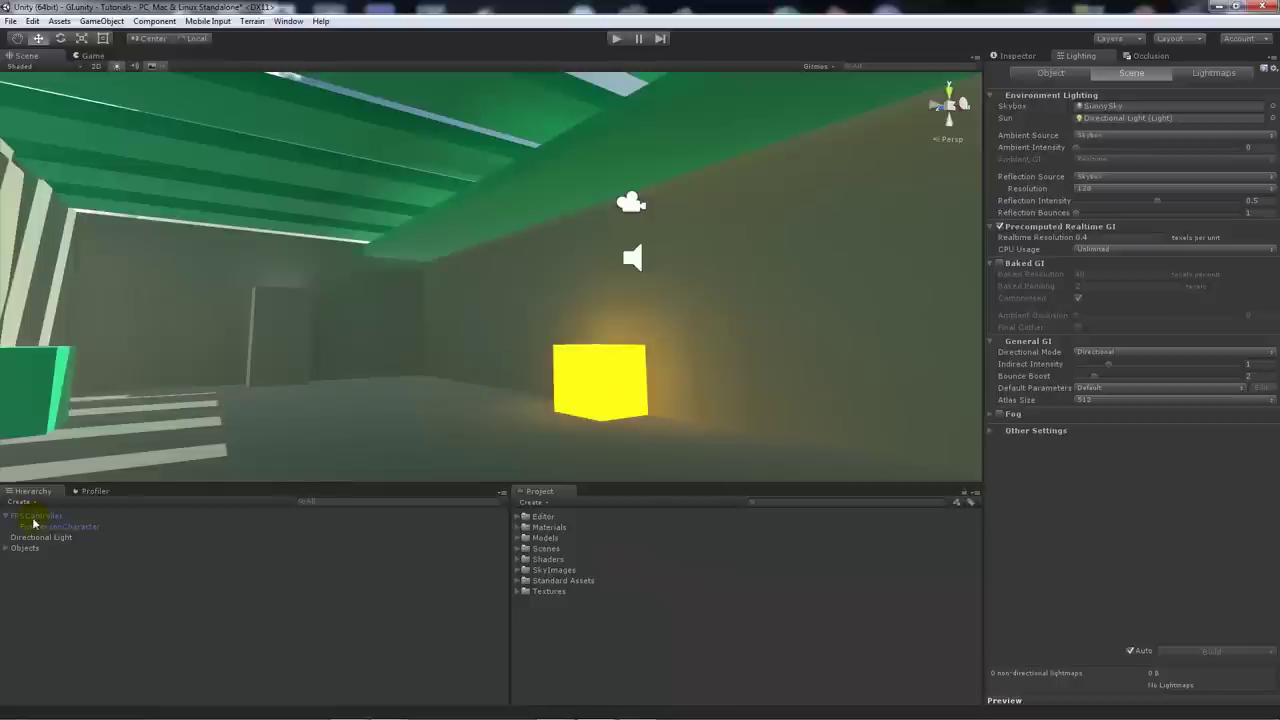
click(520, 581)
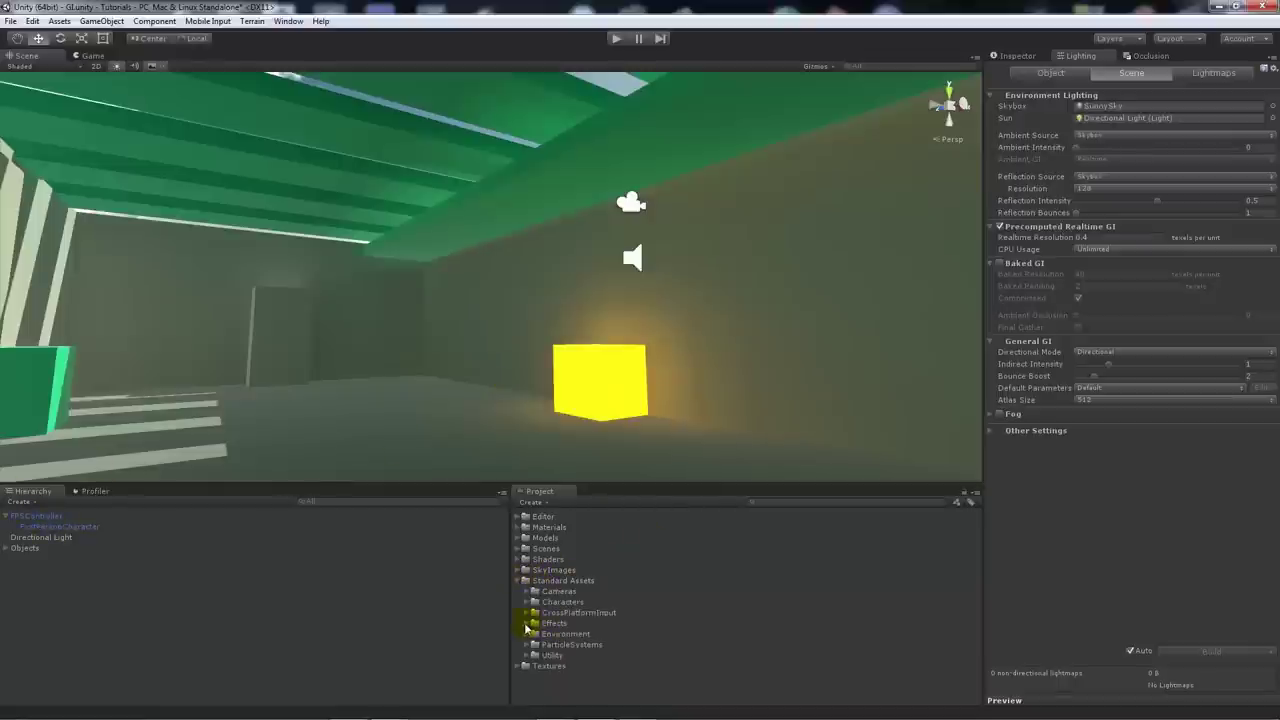
click(526, 612)
click(526, 612)
click(518, 581)
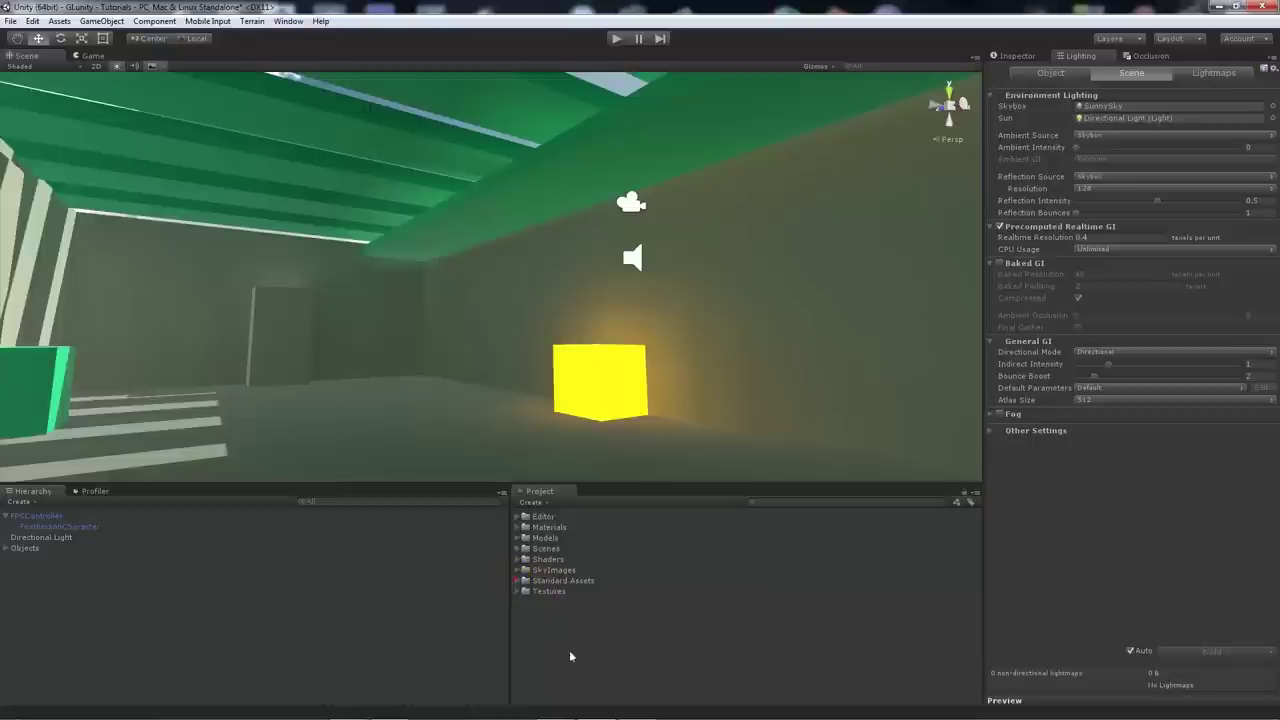
right_click(564, 637)
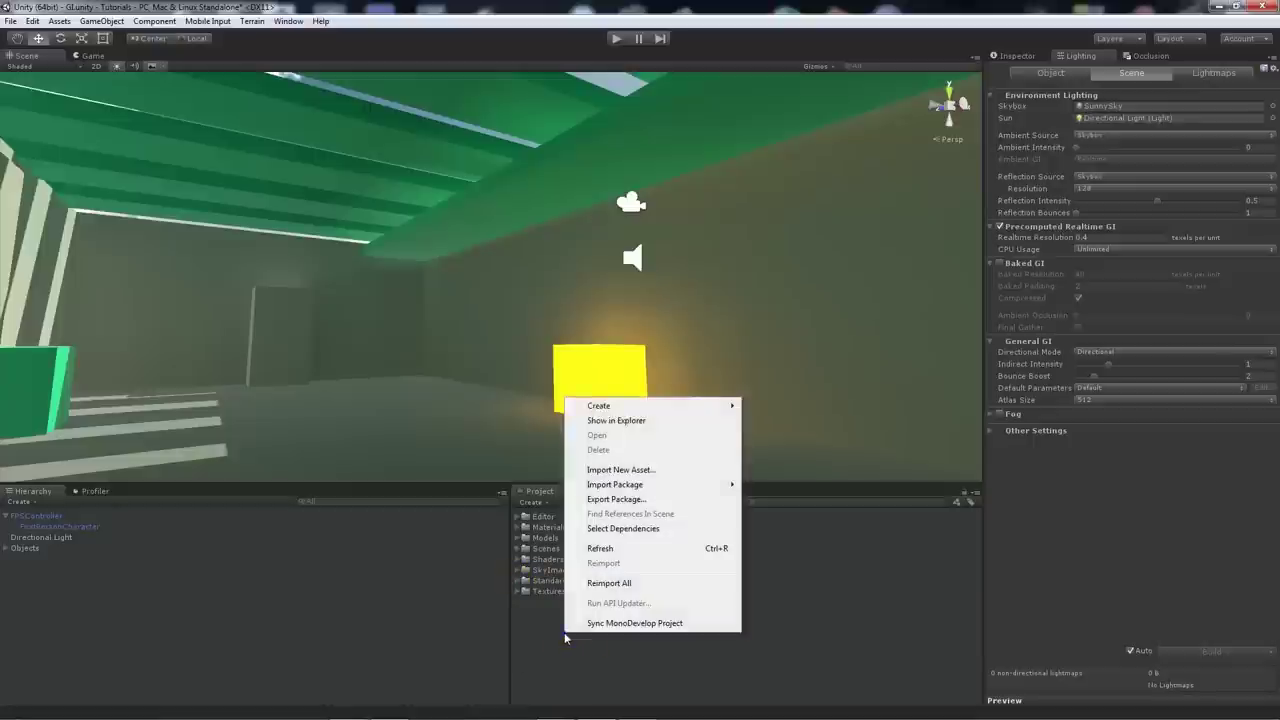
mouse_move(637, 485)
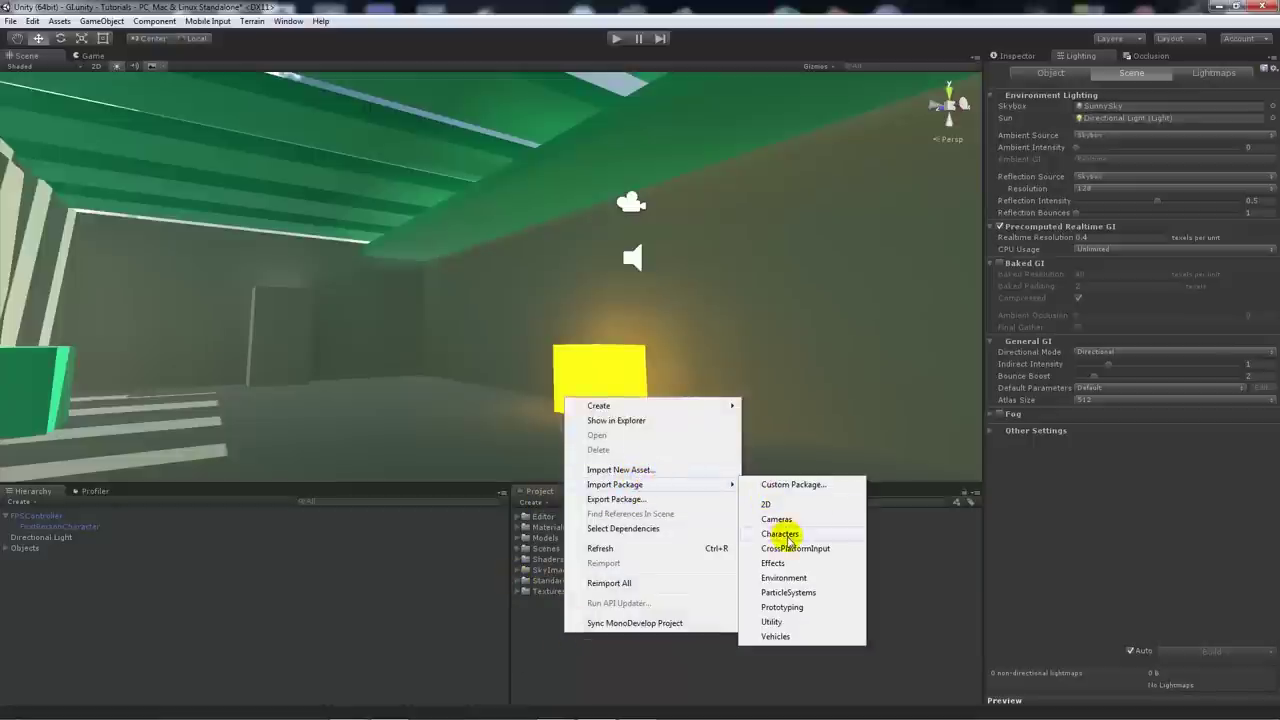
click(770, 578)
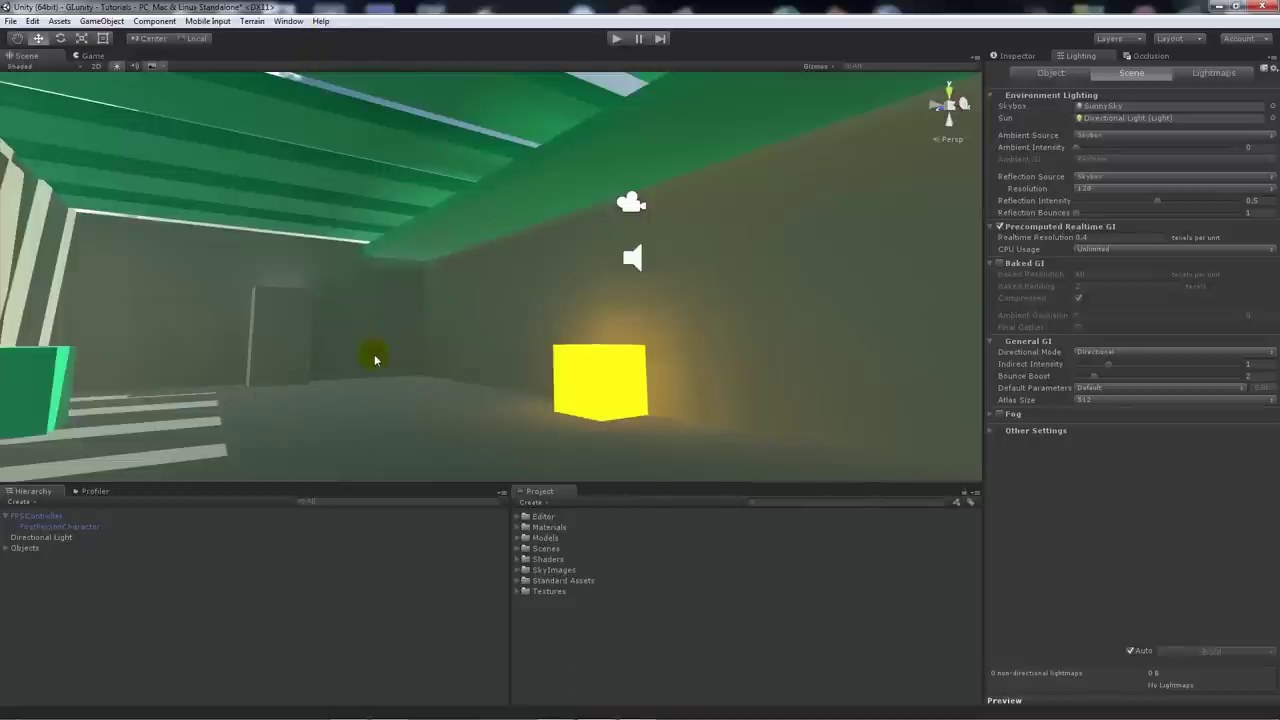
click(60, 527)
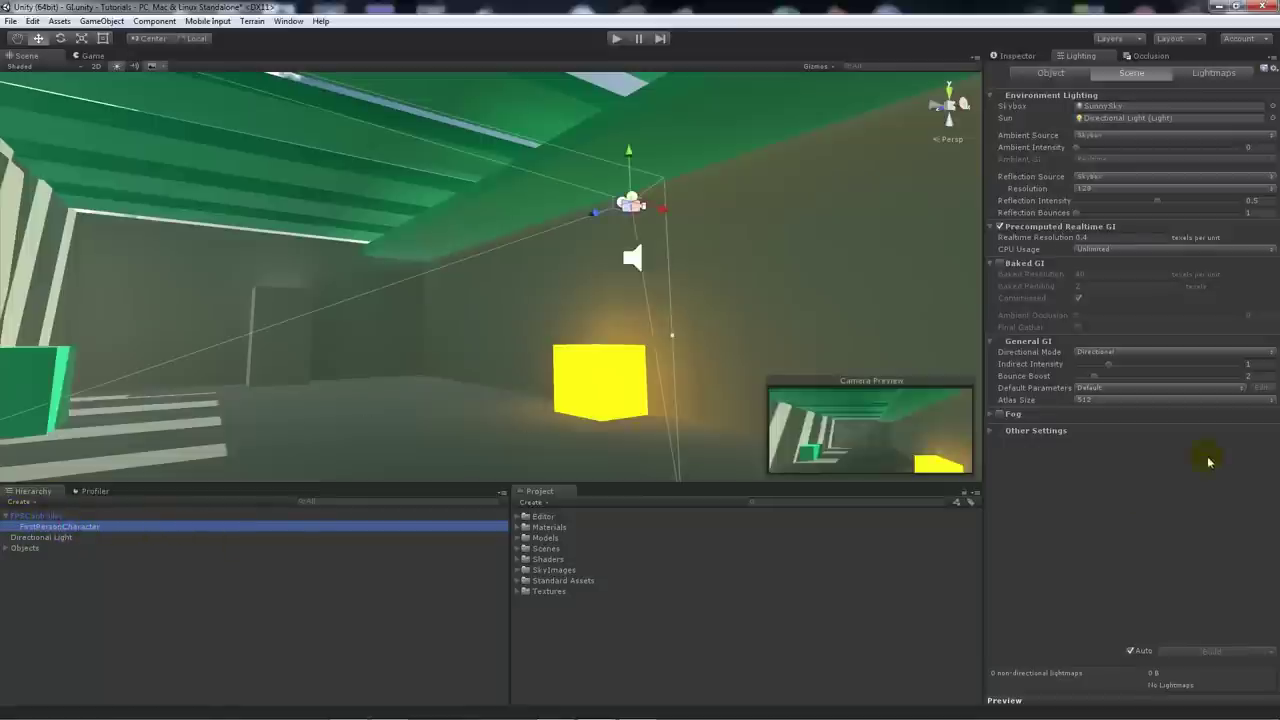
- Add the Image Effects > Rendering > Sun Shafts component to the FirstPersonCharacter camera
click(1025, 57)
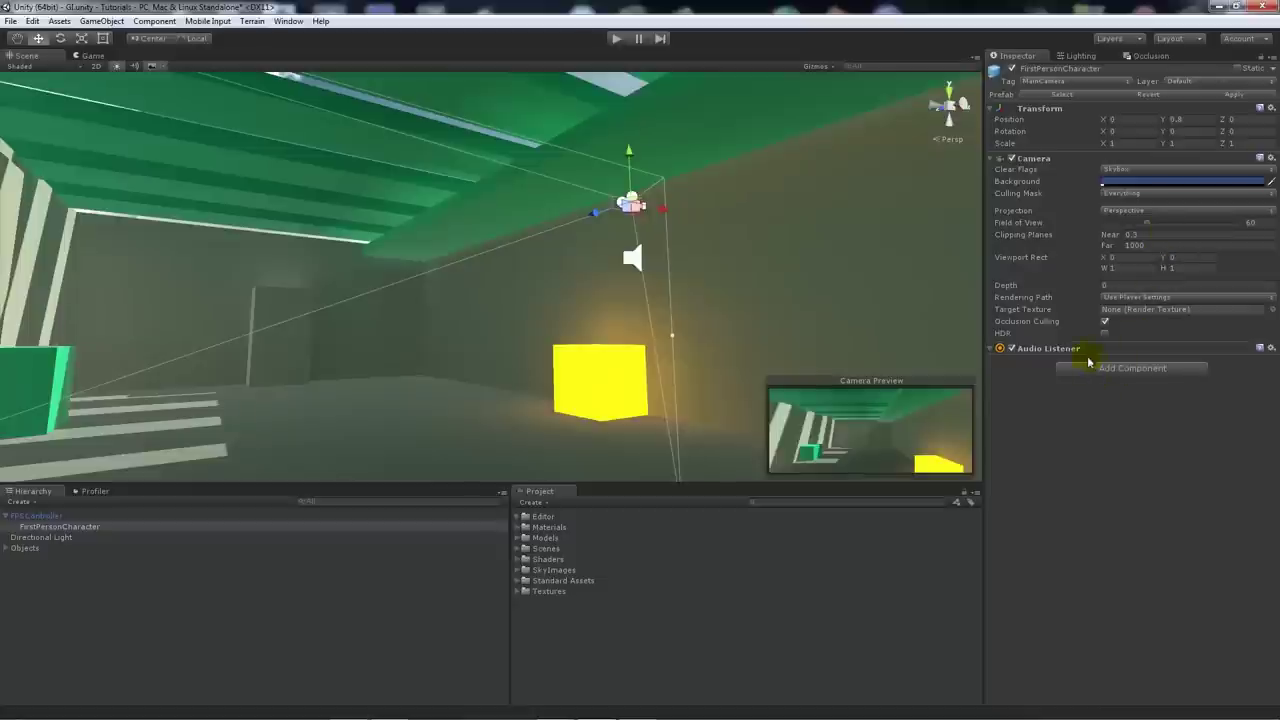
click(154, 21)
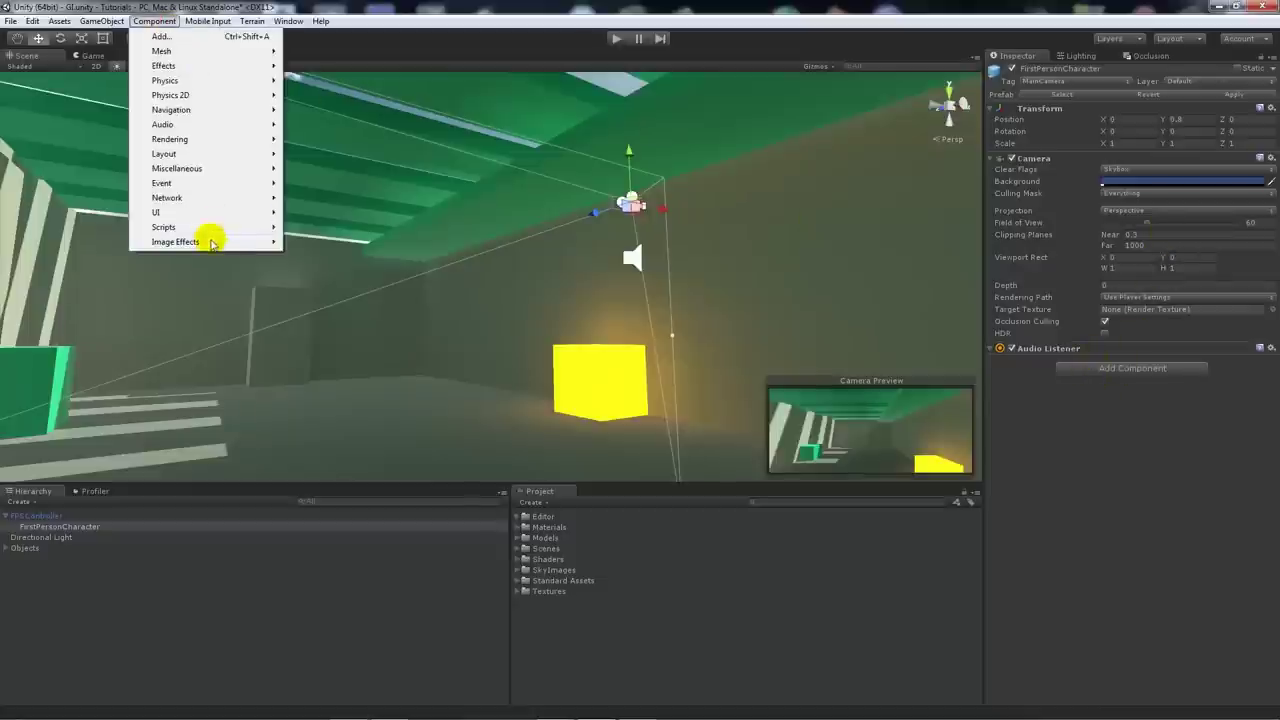
mouse_move(211, 243)
mouse_move(340, 344)
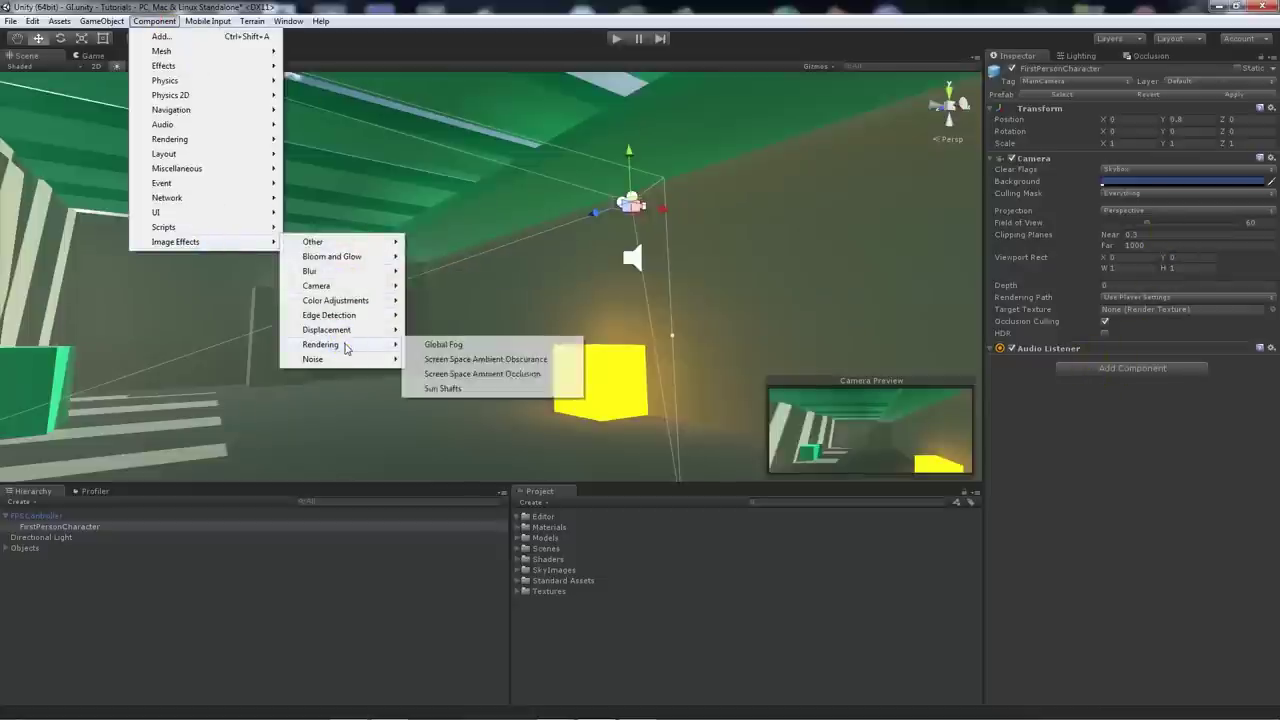
click(443, 388)
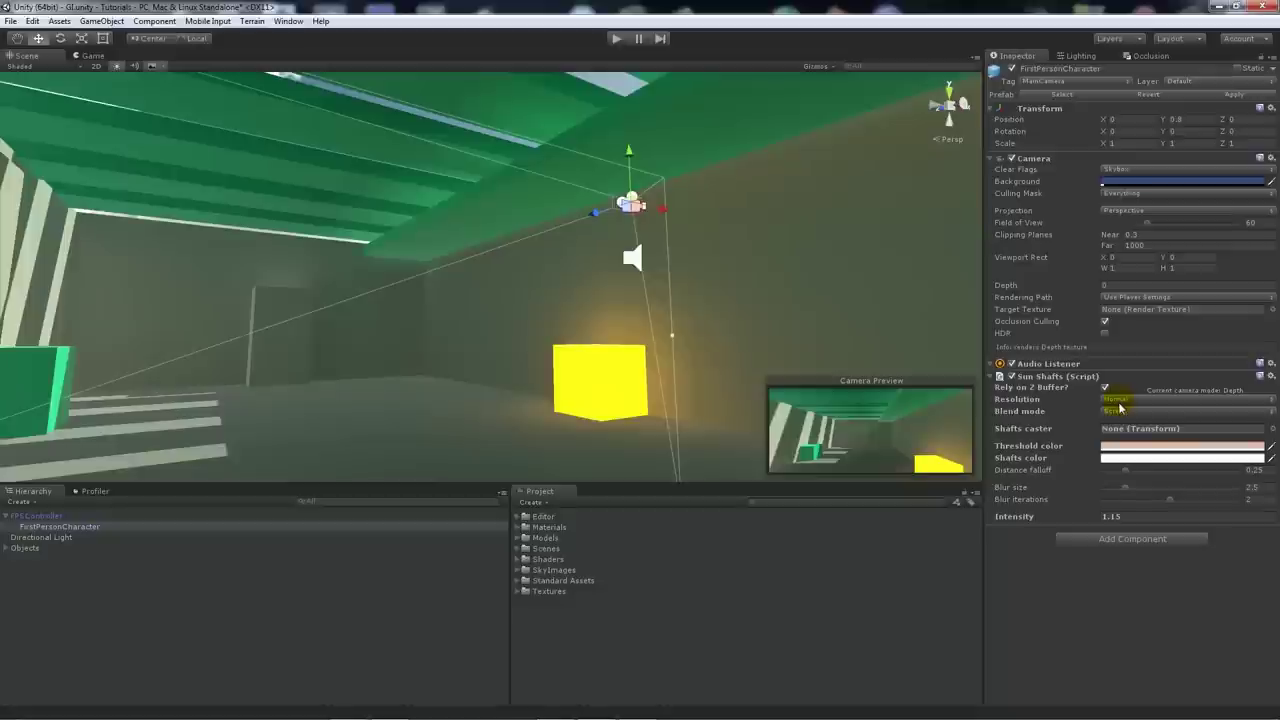
click(1120, 405)
- Set High resolution, Directional Light as shafts caster and bright yellow shafts colour, then run the game
click(1132, 443)
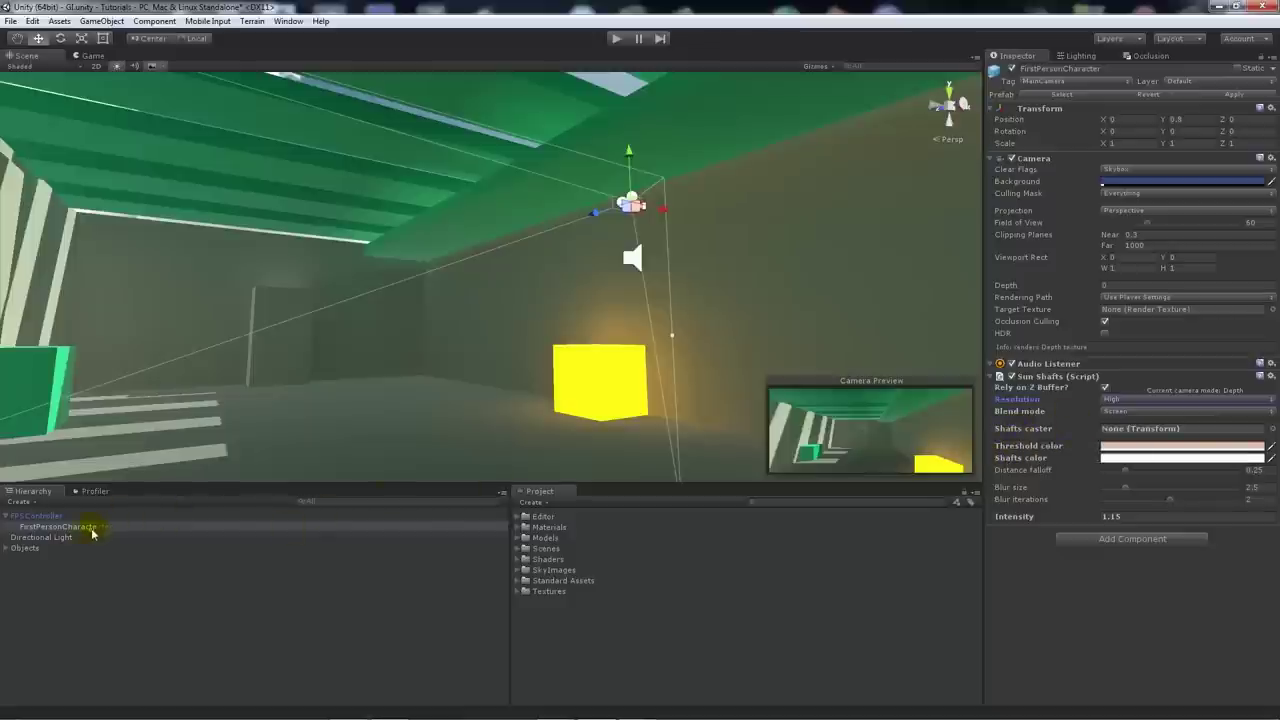
drag(65, 530, 1112, 431)
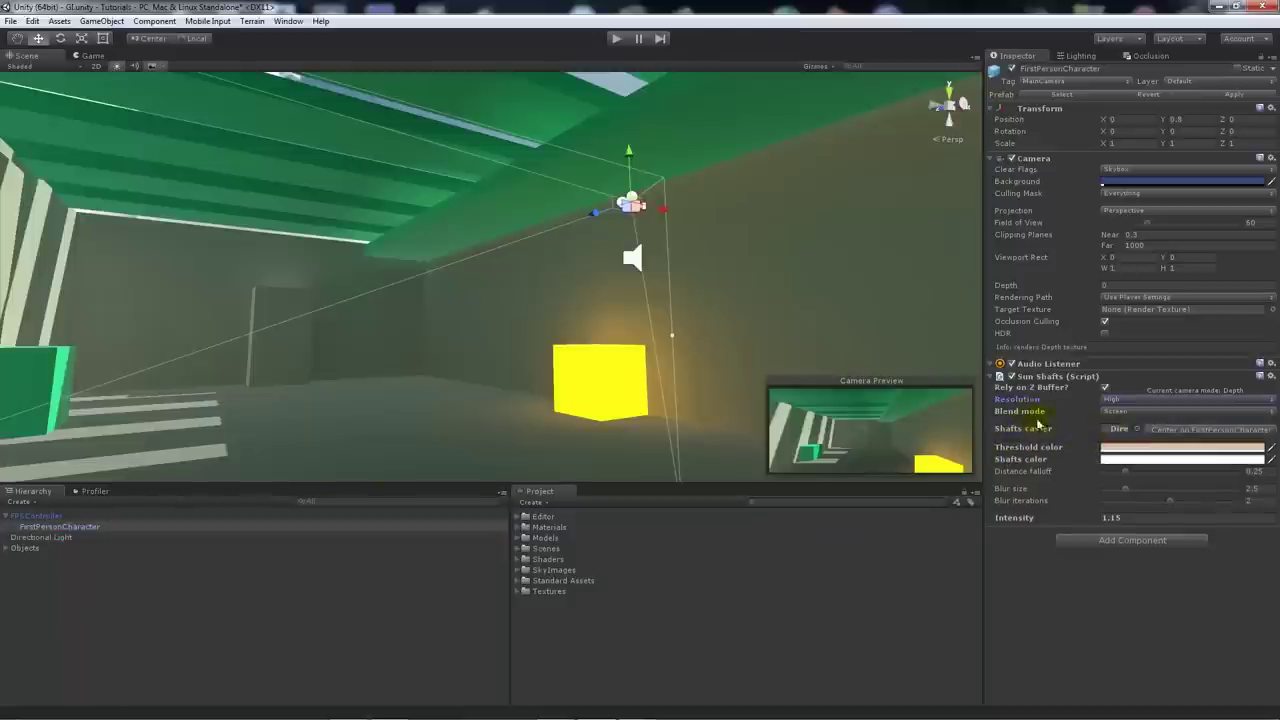
click(1106, 461)
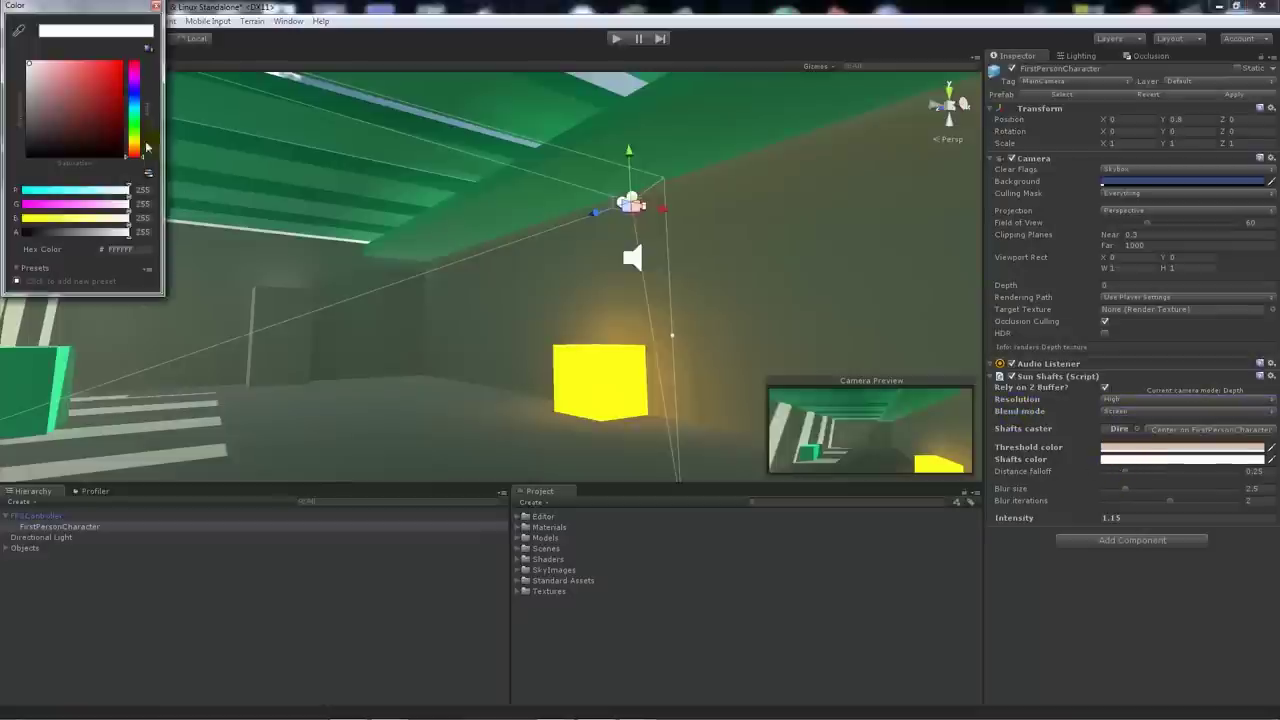
drag(134, 156, 134, 141)
click(104, 84)
drag(107, 85, 122, 62)
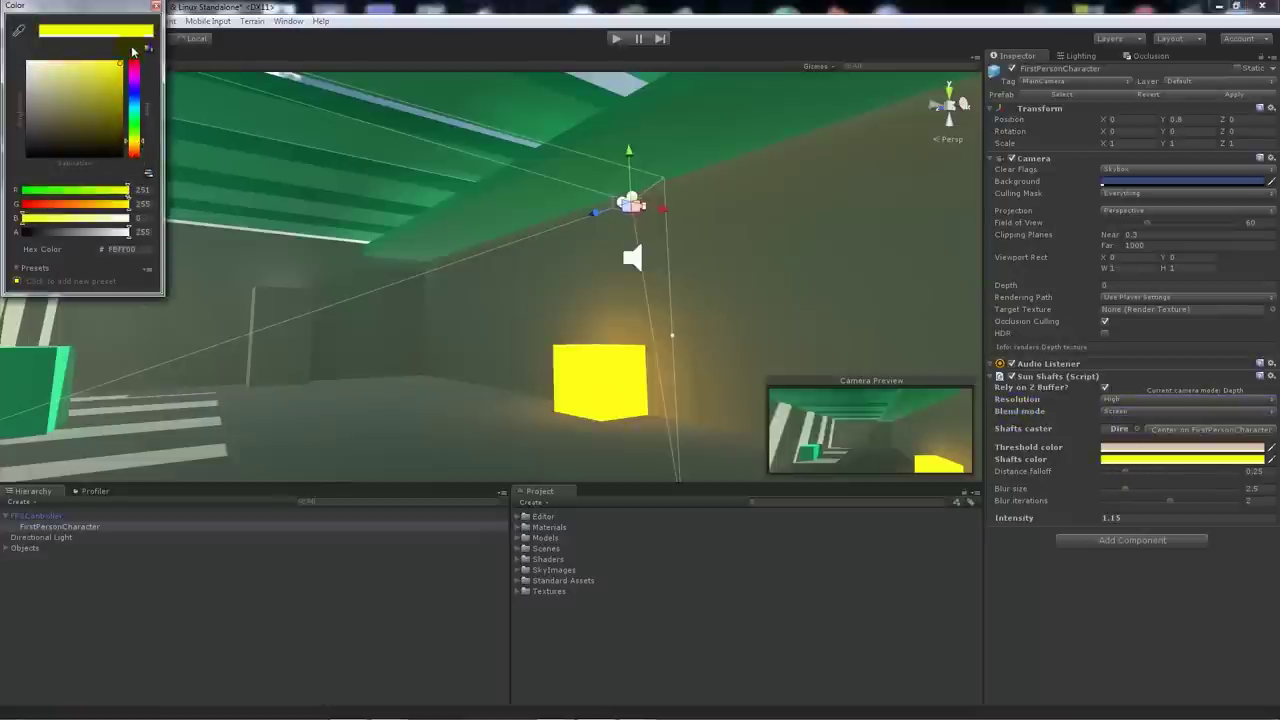
click(155, 6)
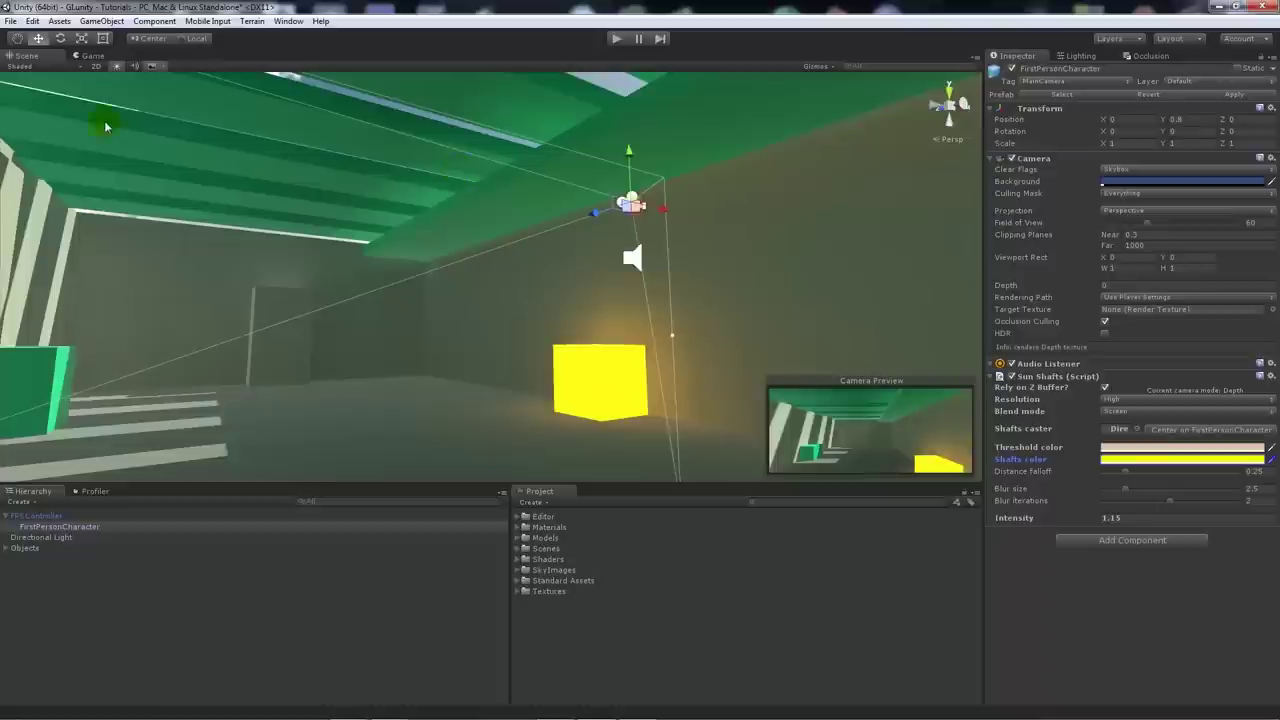
click(615, 38)
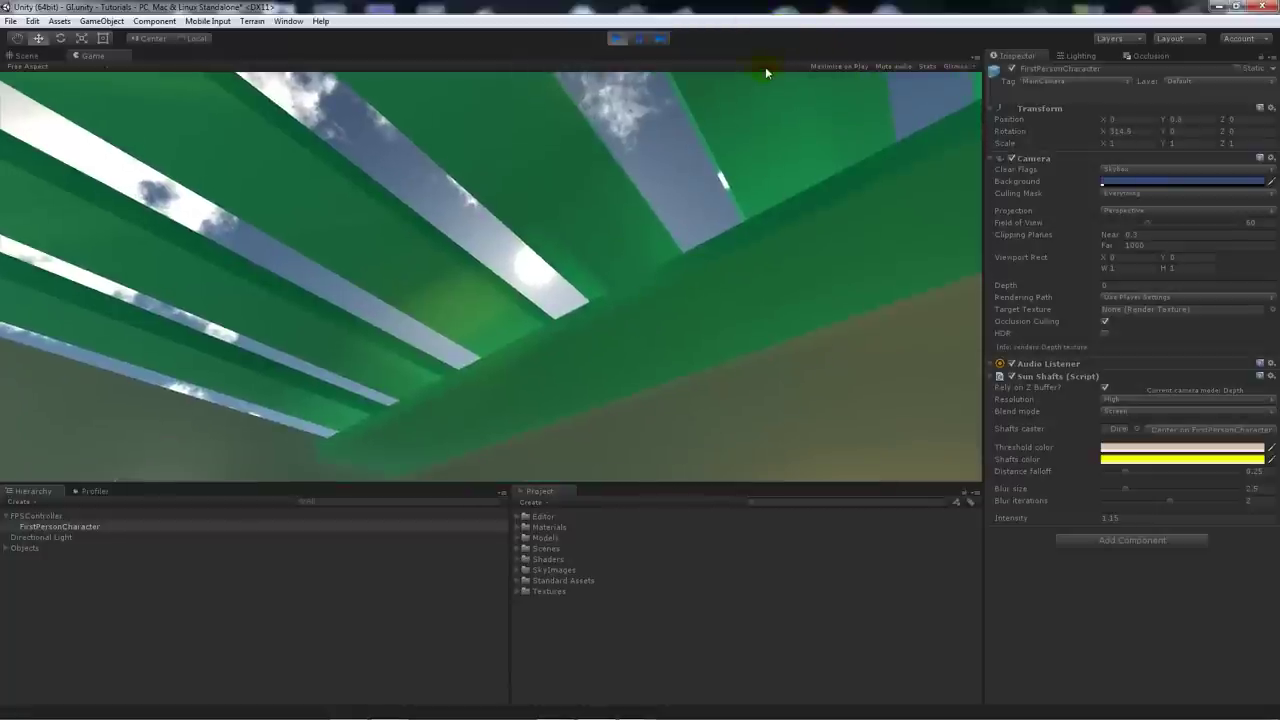
- Enable Rely on Z Buffer on the Sun Shafts while the game previews the glow
click(1105, 388)
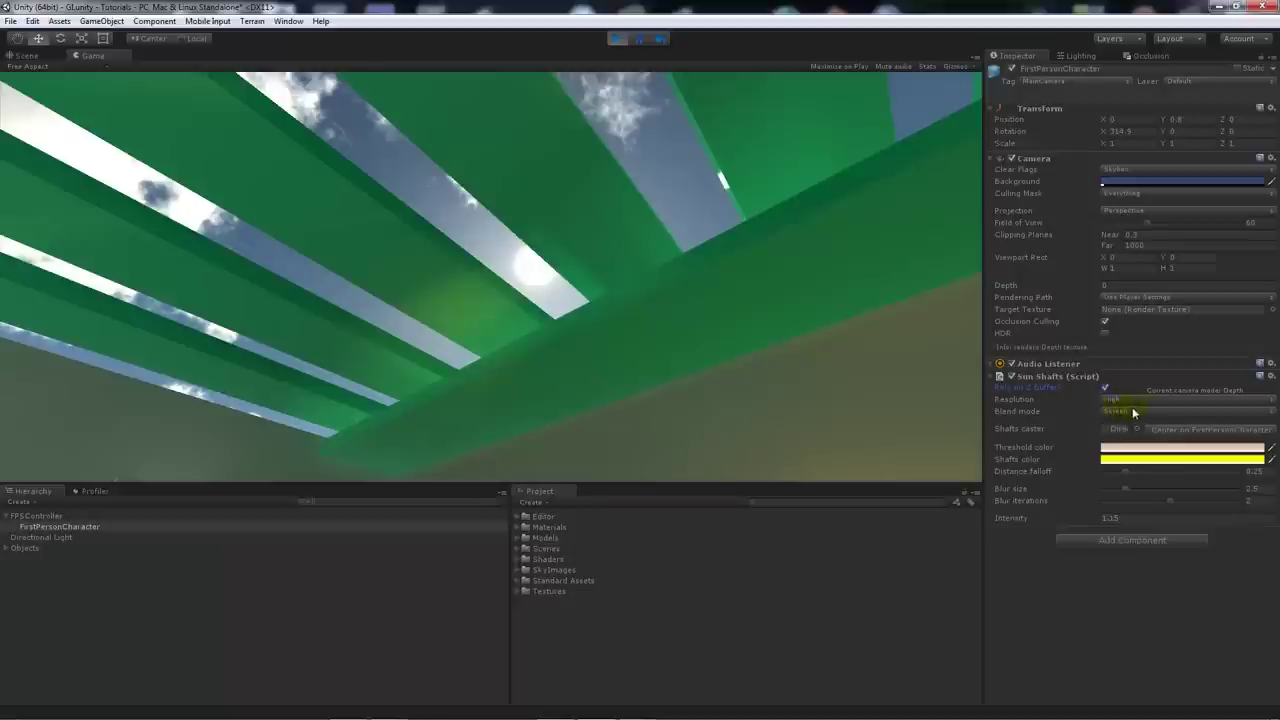
- Try Low resolution, return it to High, and switch the Sun Shafts blend mode to Add
click(1118, 400)
click(1124, 411)
click(1124, 400)
click(1125, 443)
click(1121, 412)
click(1129, 440)
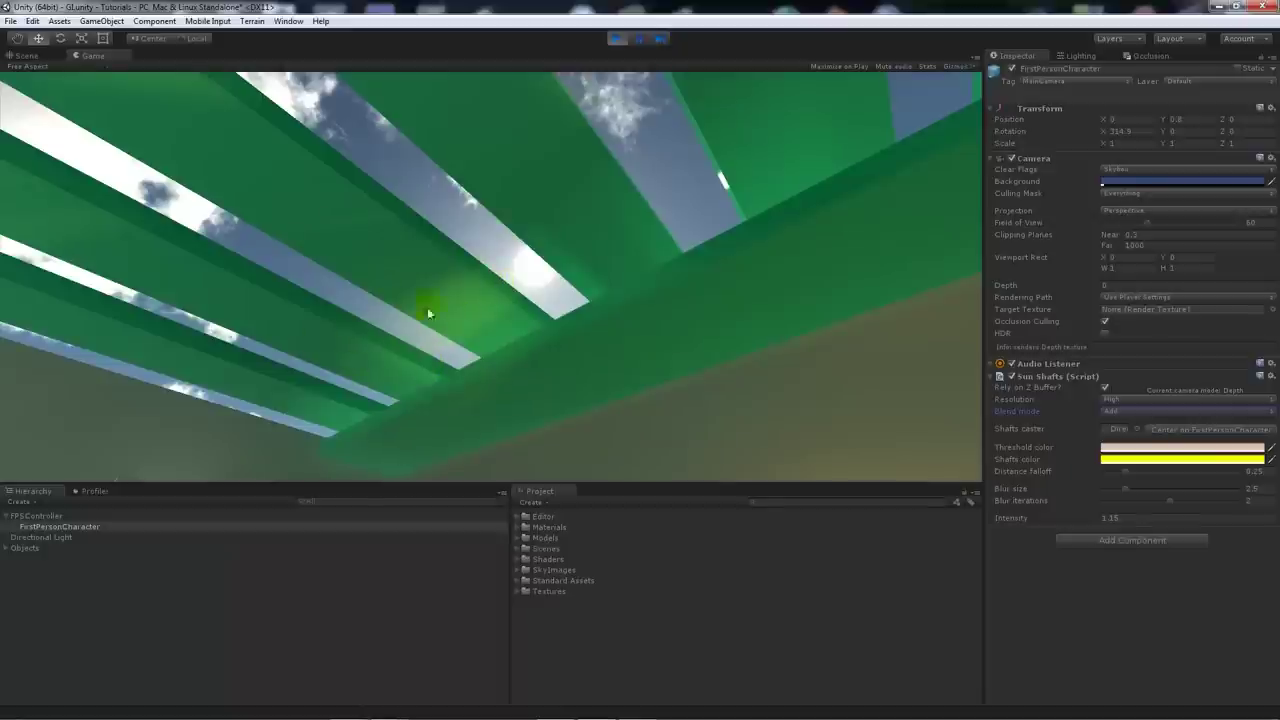
- Retune the Sun Shafts threshold colour to a pale grey
click(1112, 449)
drag(137, 153, 136, 142)
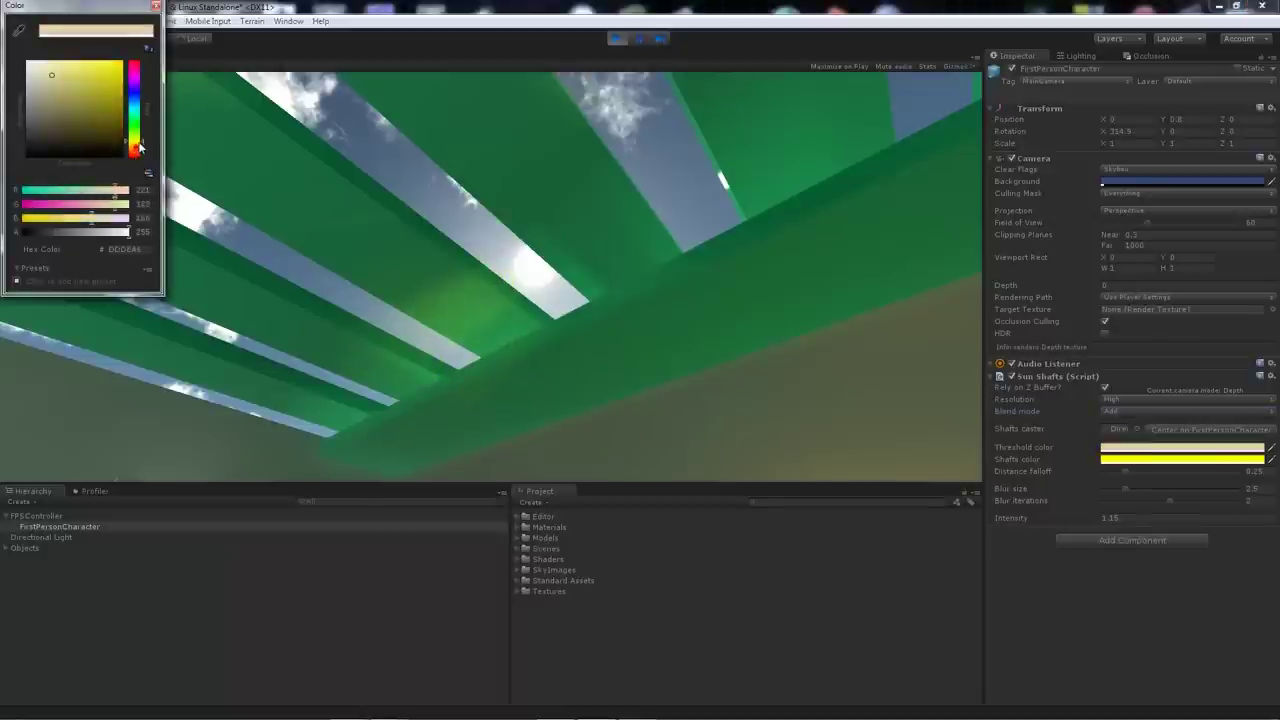
drag(96, 105, 33, 92)
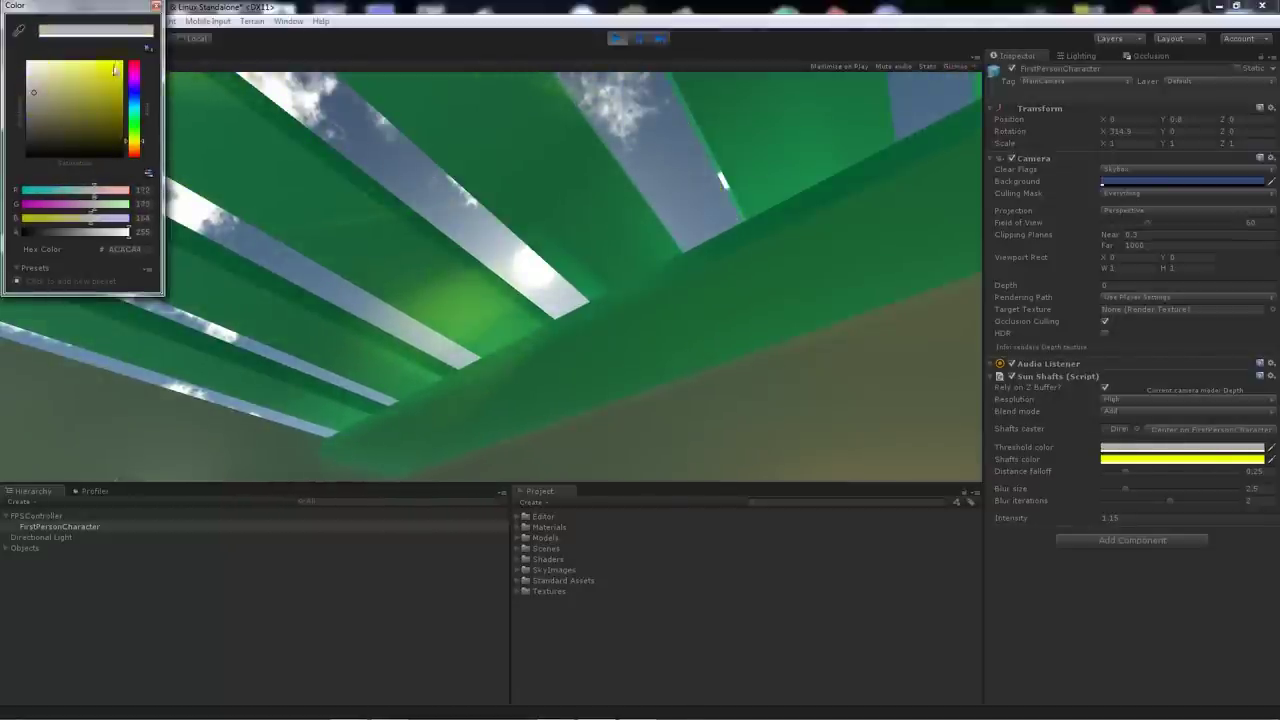
click(155, 5)
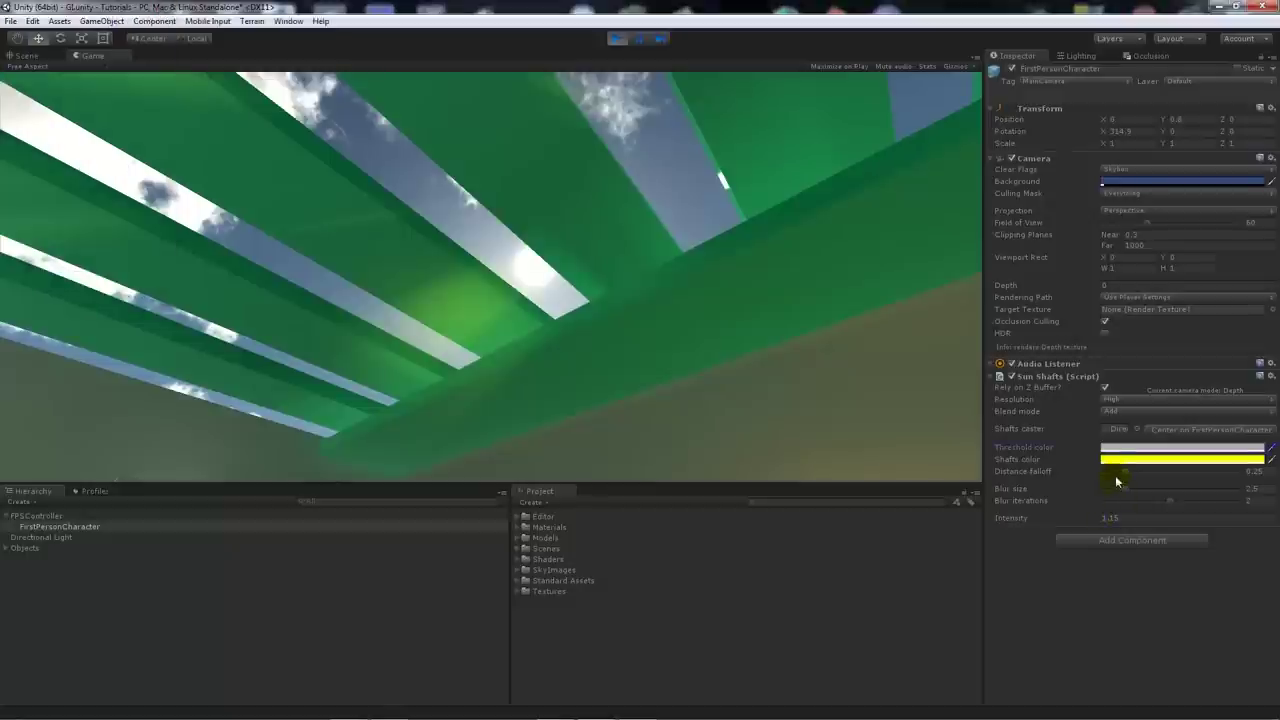
- Set distance falloff to about 0.117, blur size 4.14, and raise intensity to about 1.98
mouse_move(1122, 477)
mouse_down()
mouse_move(1148, 472)
mouse_move(1093, 477)
mouse_move(1120, 480)
mouse_move(1095, 481)
mouse_move(1109, 486)
mouse_up()
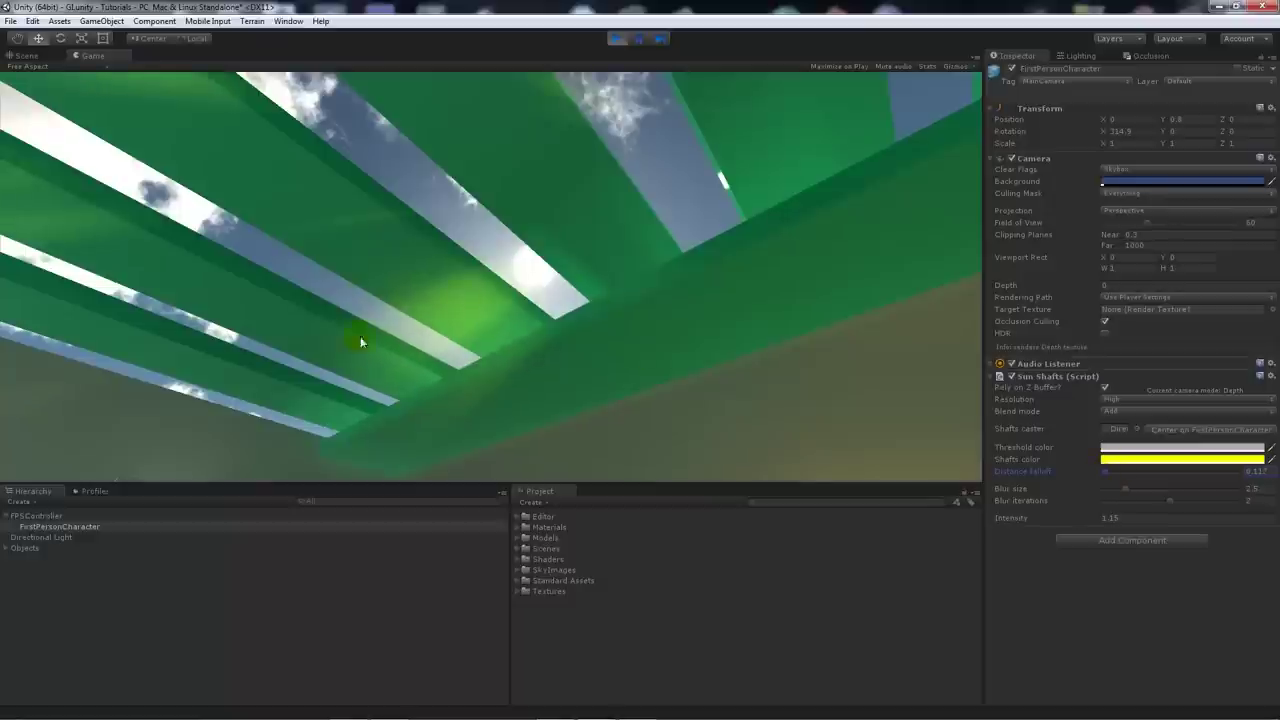
click(1125, 490)
drag(1125, 490, 1150, 488)
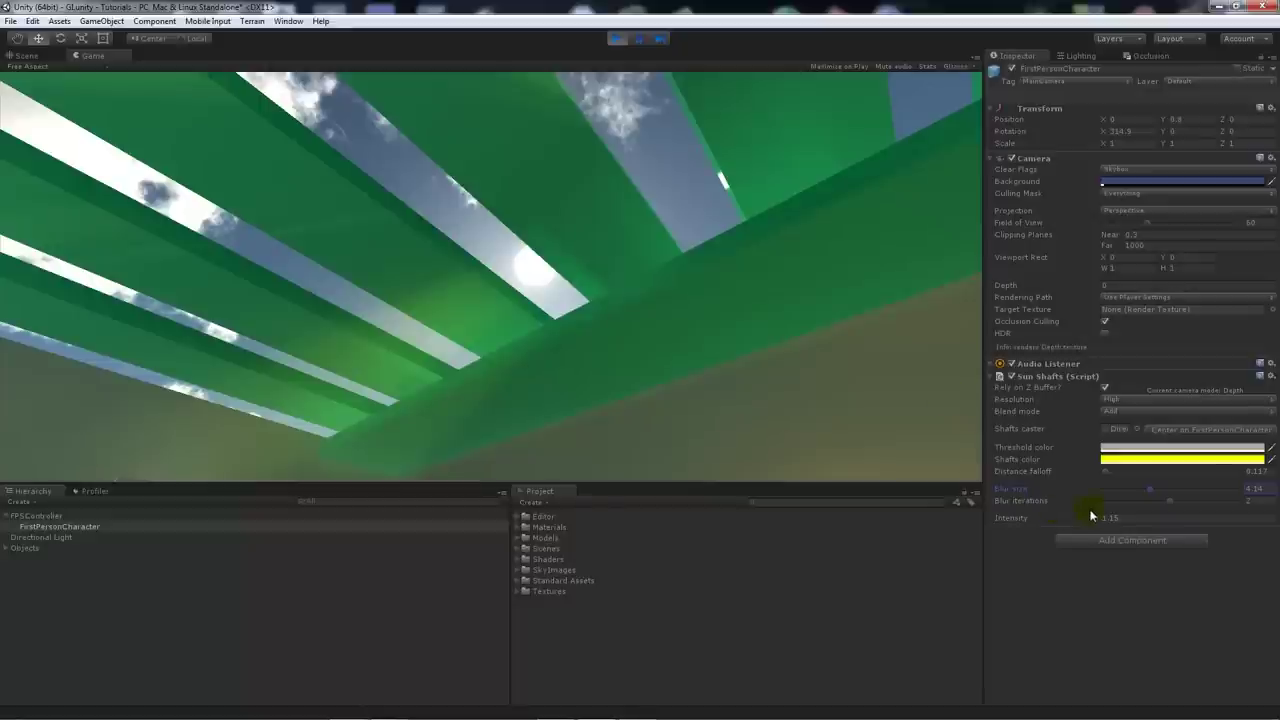
mouse_move(1124, 522)
mouse_down()
mouse_move(1237, 529)
mouse_move(1124, 545)
mouse_up()
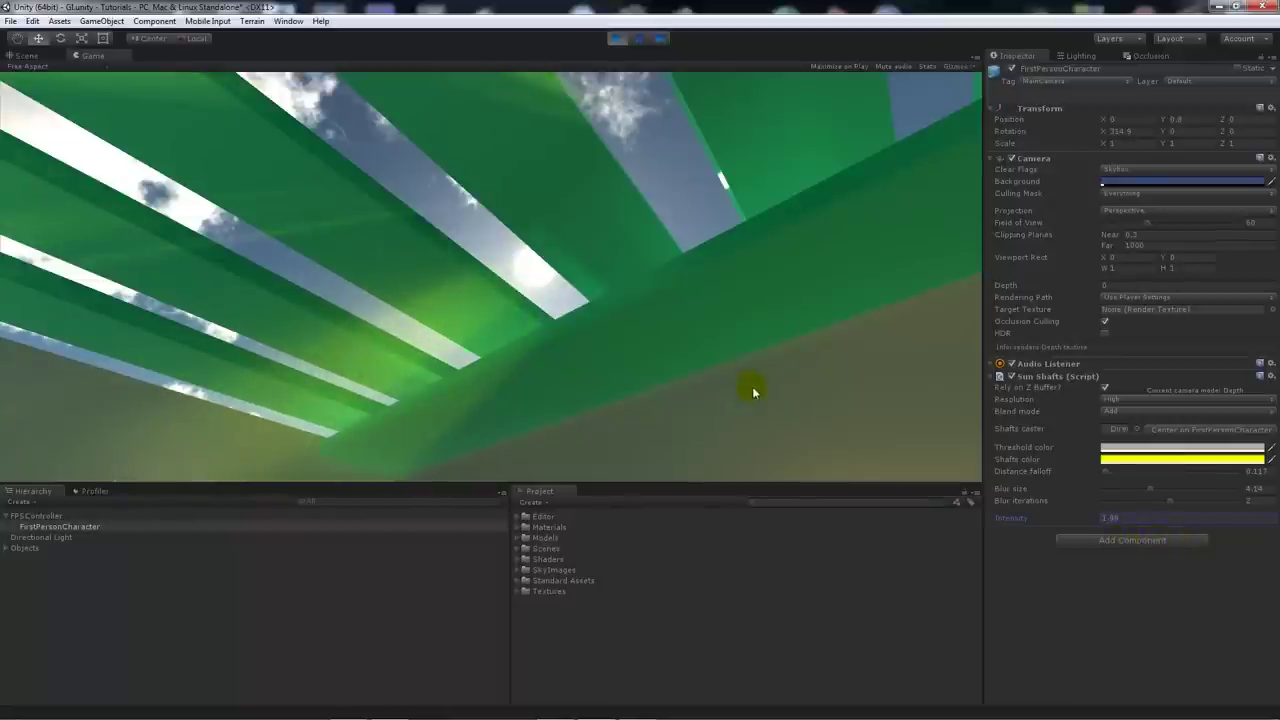
click(688, 343)
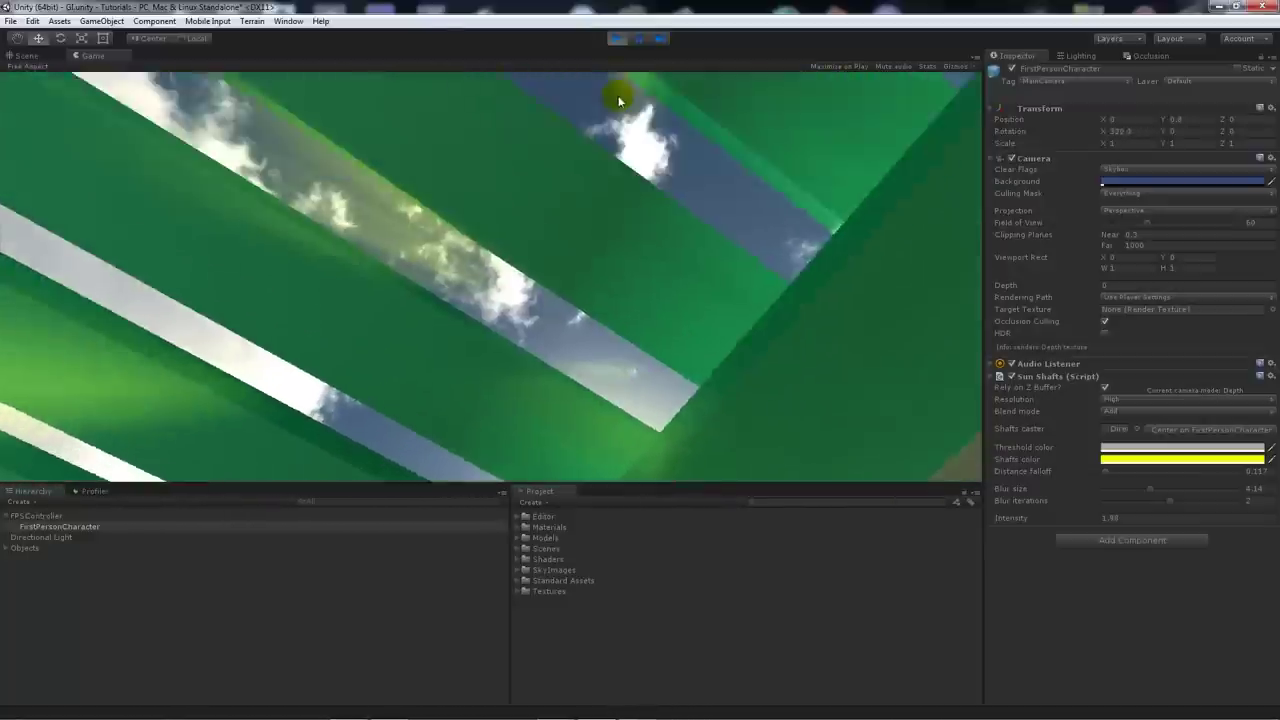
- Exit Play mode, returning the Sun Shafts to Screen blend and 1.15 intensity
click(615, 38)
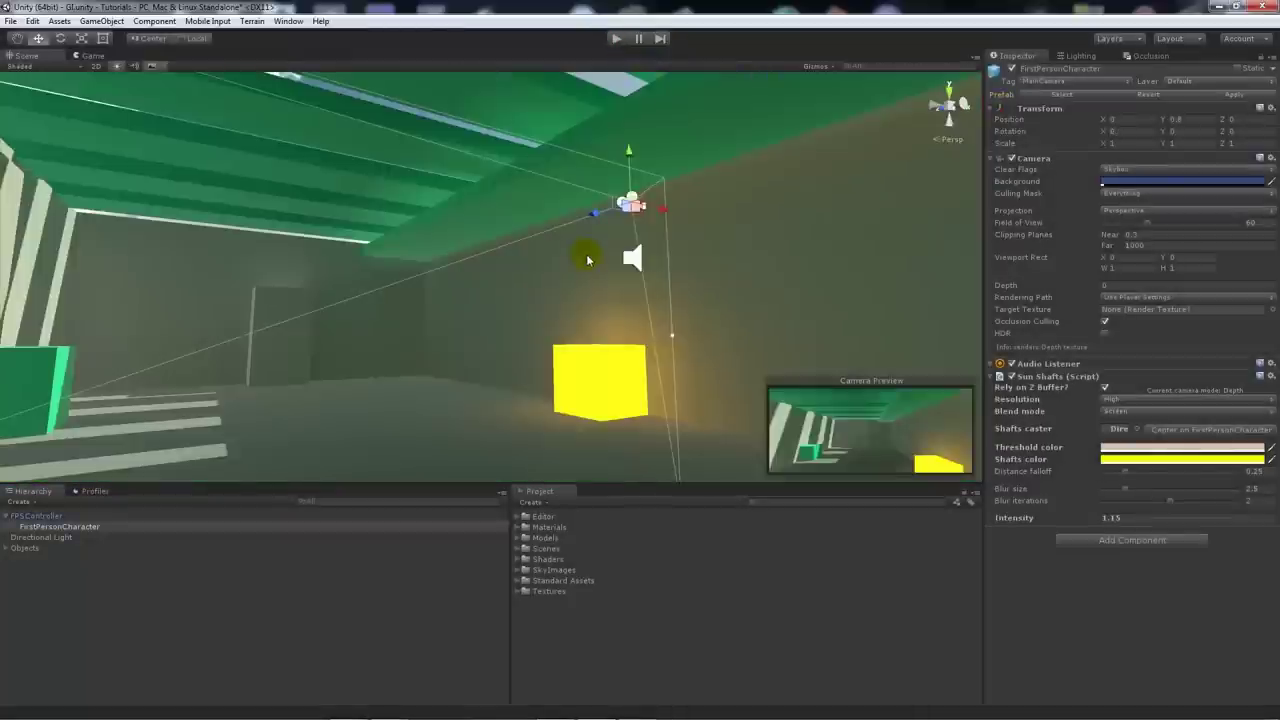